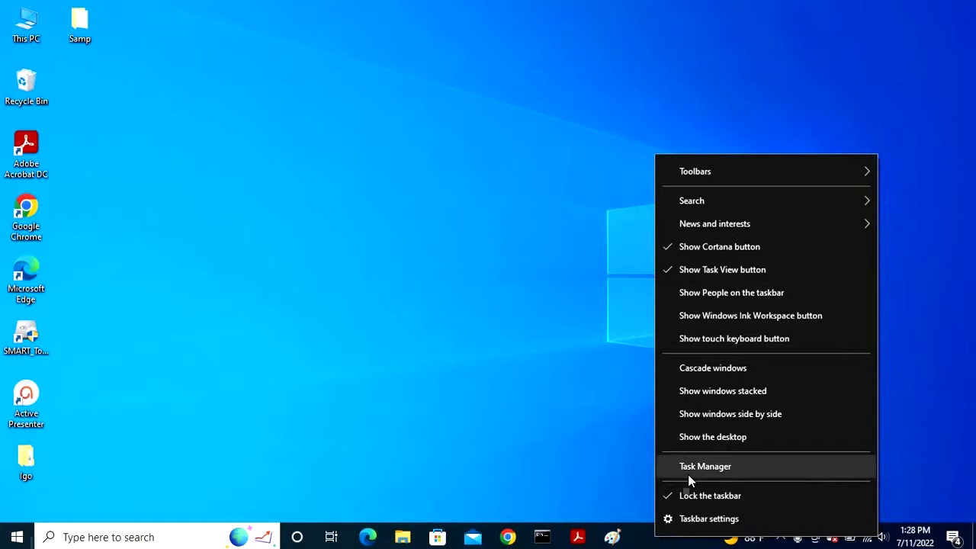
End the Google Chrome task in Task Manager
left_click(690, 467)
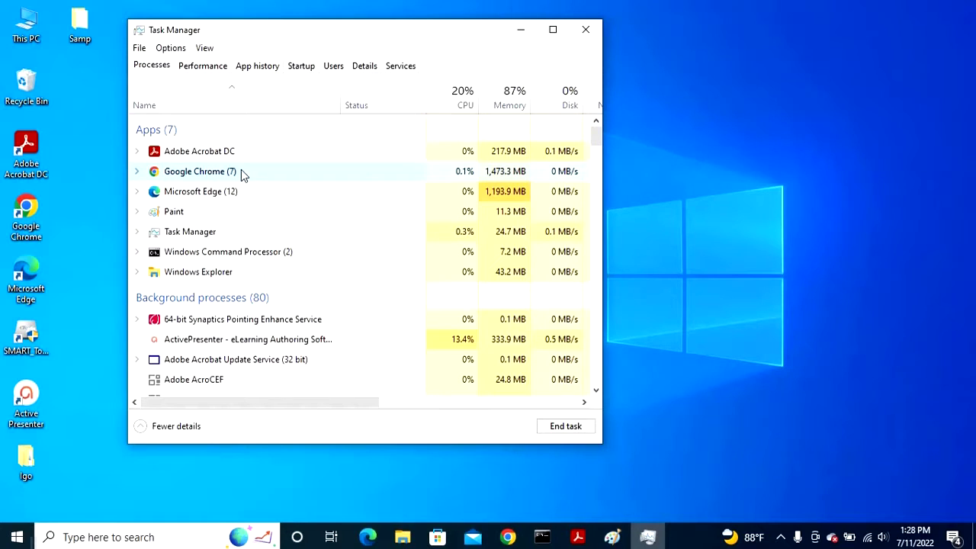
right_click(241, 169)
left_click(279, 210)
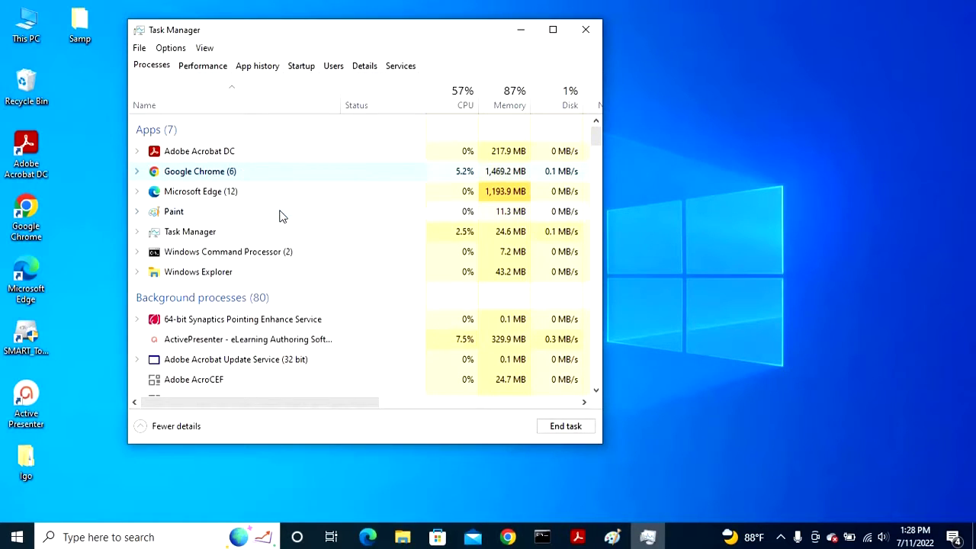
Relaunch Google Chrome from the desktop and restore its previous tabs
left_click(520, 29)
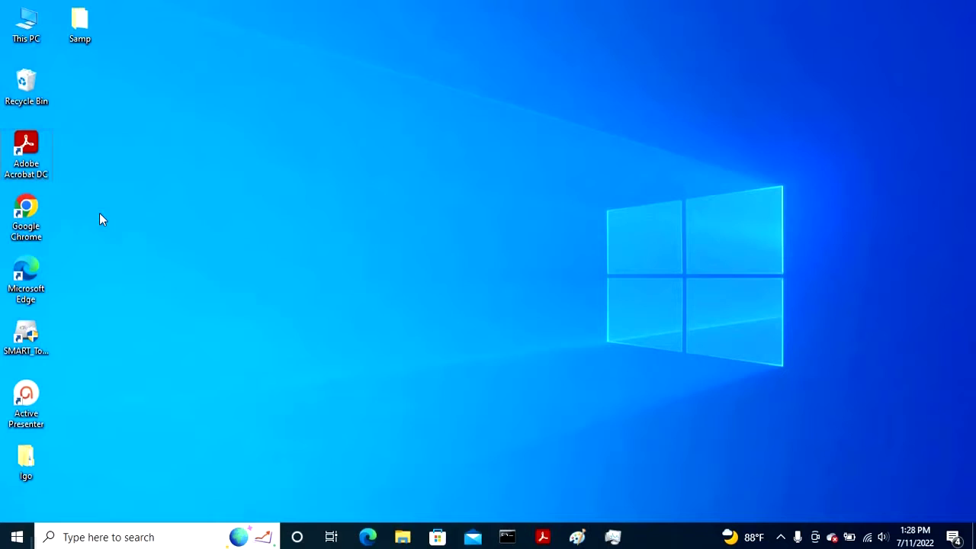
double_click(26, 216)
left_click(836, 178)
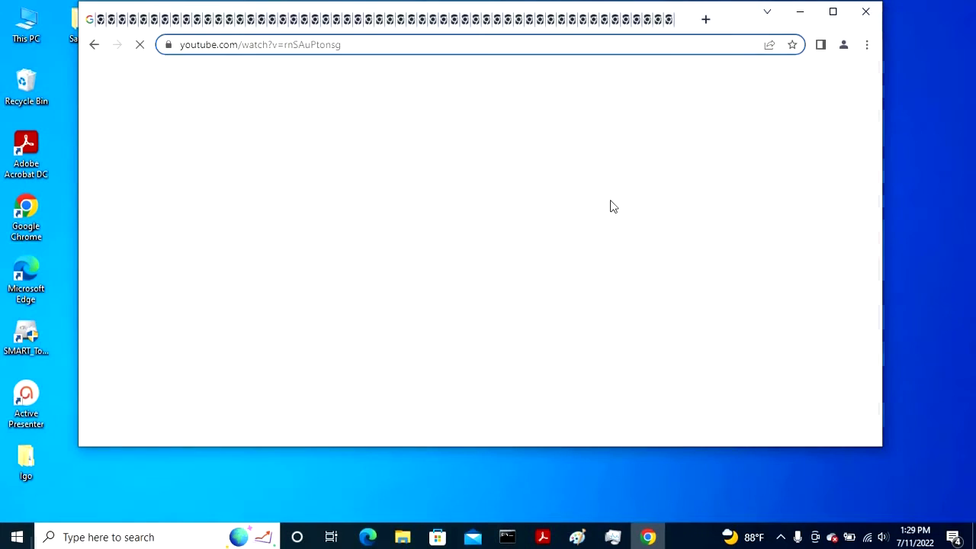
scroll(627, 103, "down", 10)
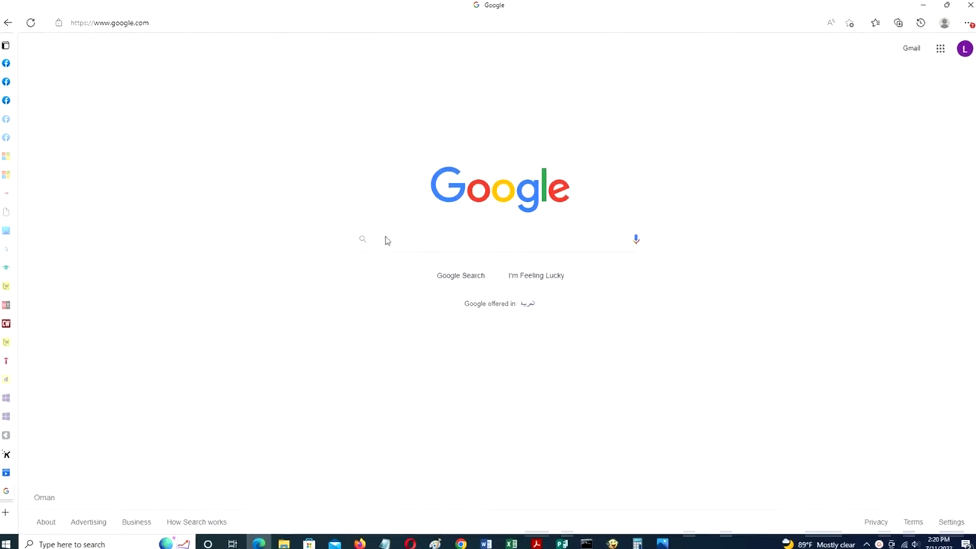
Search Google for the error code 0xc0000098
left_click(385, 240)
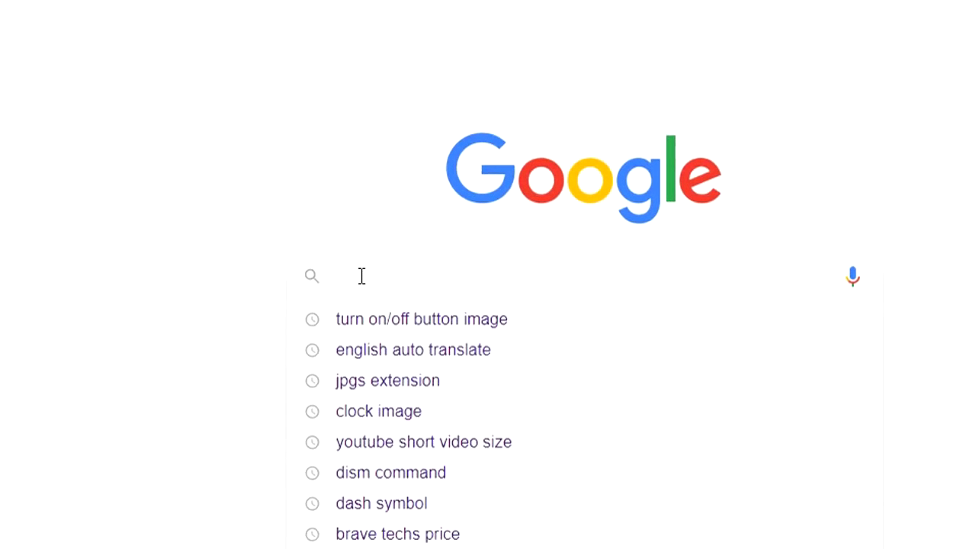
type("0xc0000098")
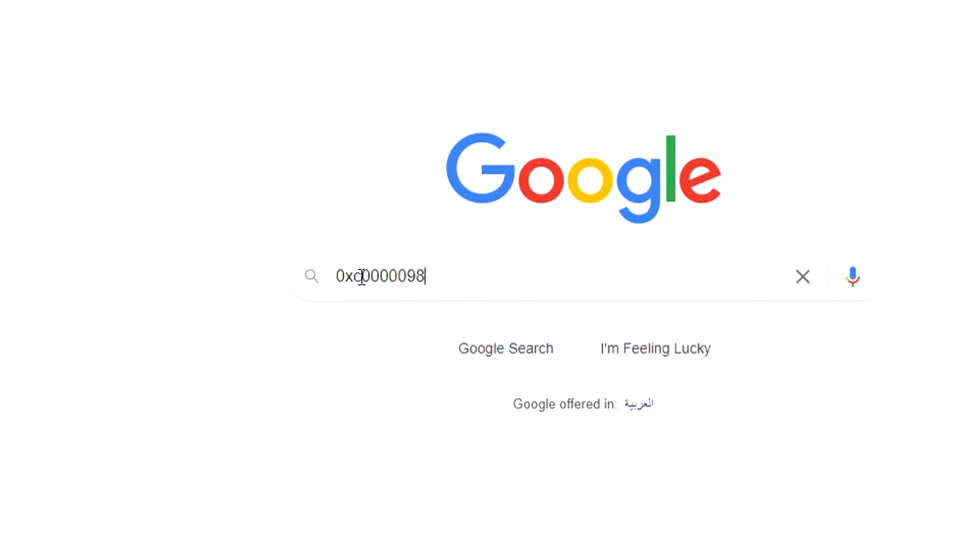
key("Return")
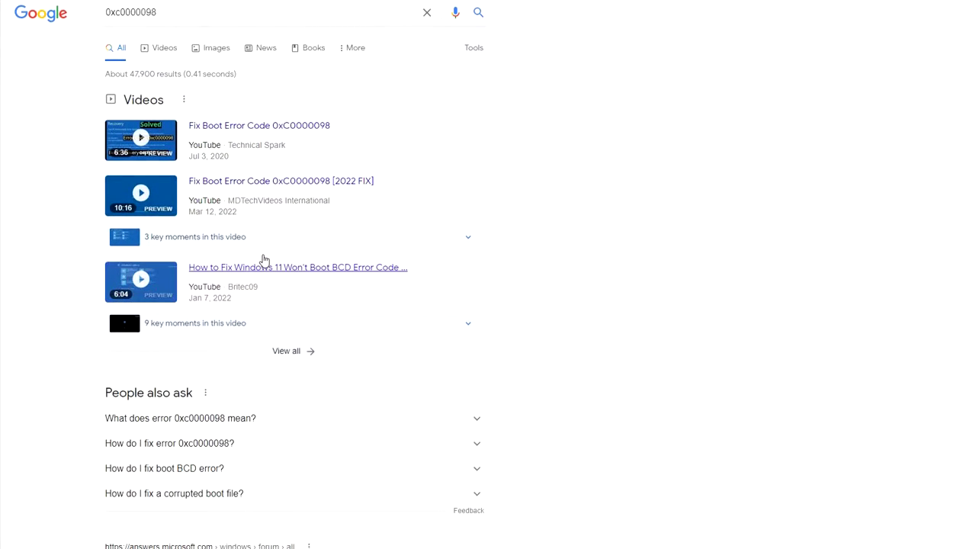
Highlight the intro and example error message in the BugsFighter BCD error article
scroll(263, 259, "down", 3)
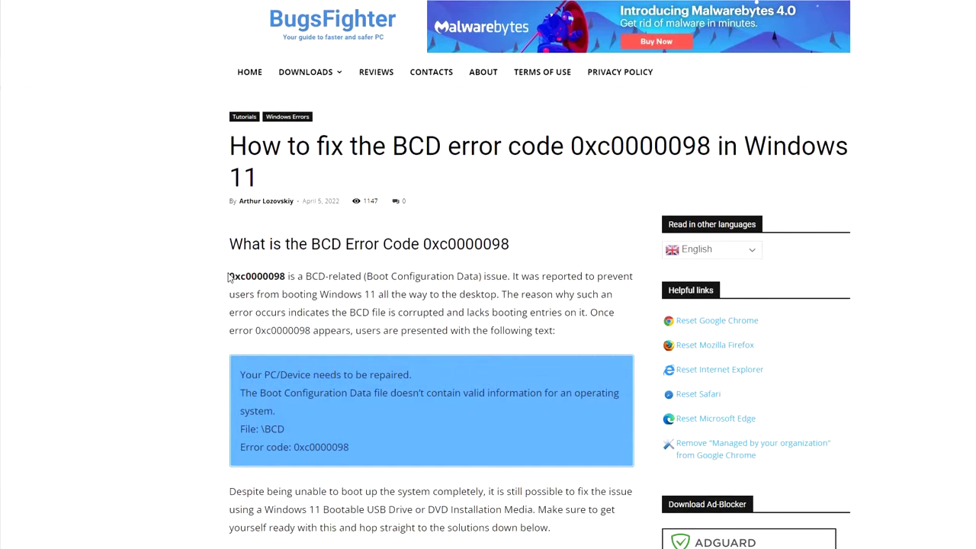
left_click_drag(229, 276, 362, 450)
scroll(361, 430, "down", 5)
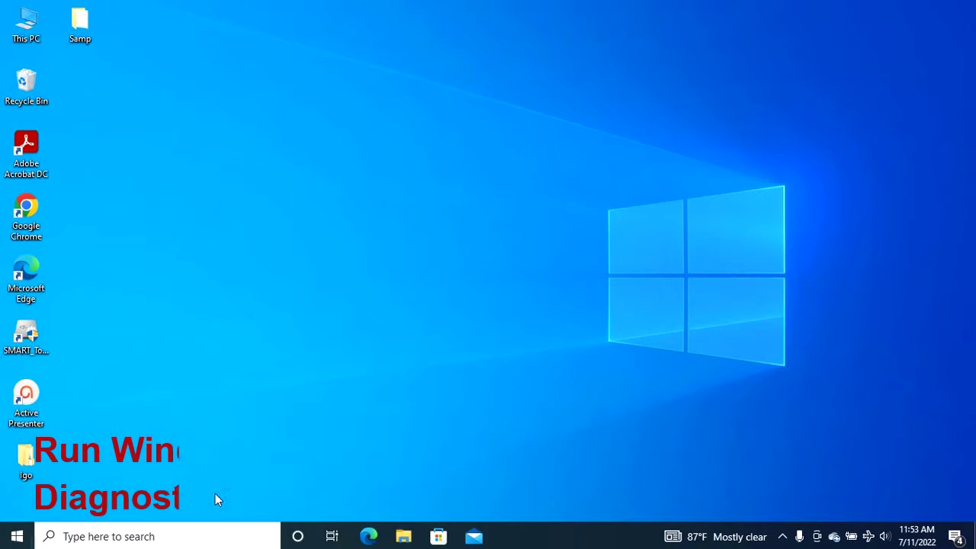
Search 'troubleshoot' and open the Additional troubleshooters list in Troubleshoot settings
left_click(206, 536)
type("troubleshoot")
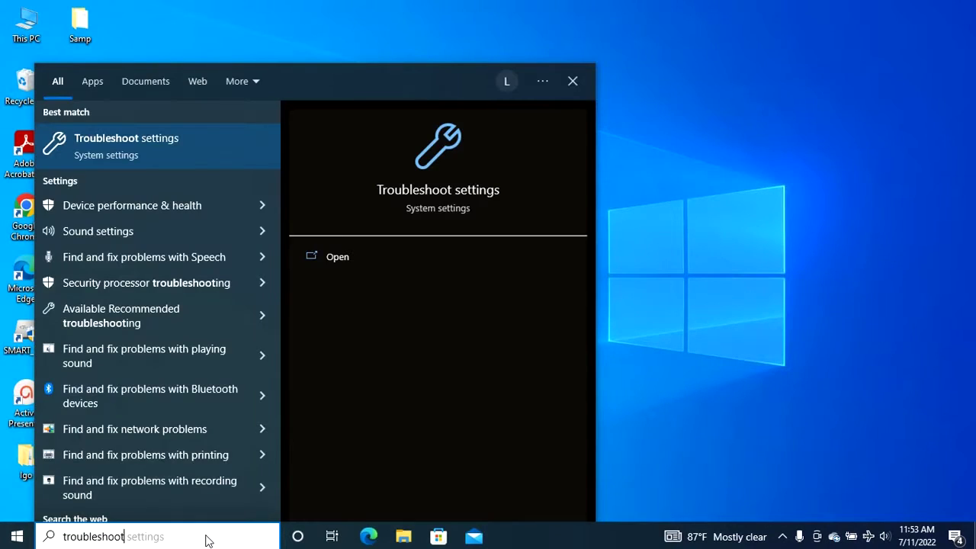
left_click(172, 153)
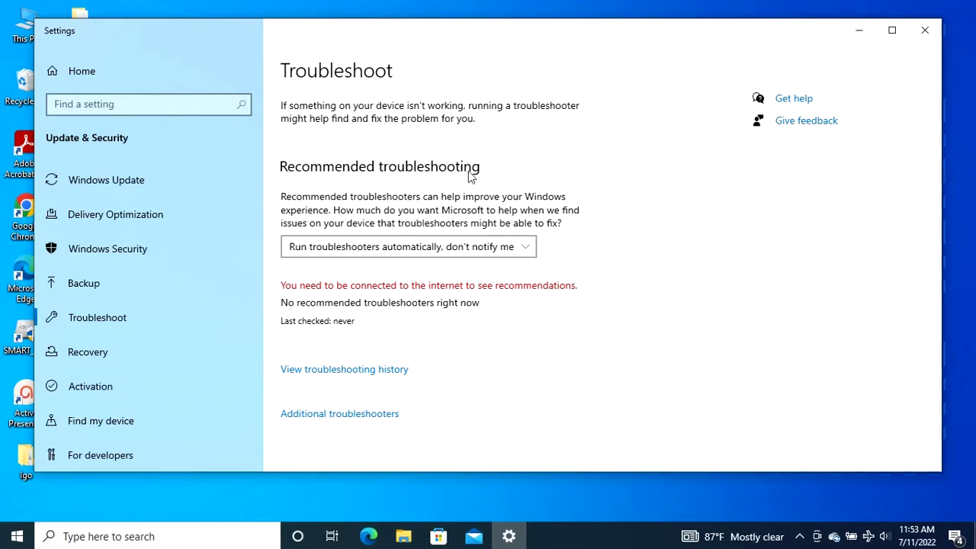
left_click(379, 415)
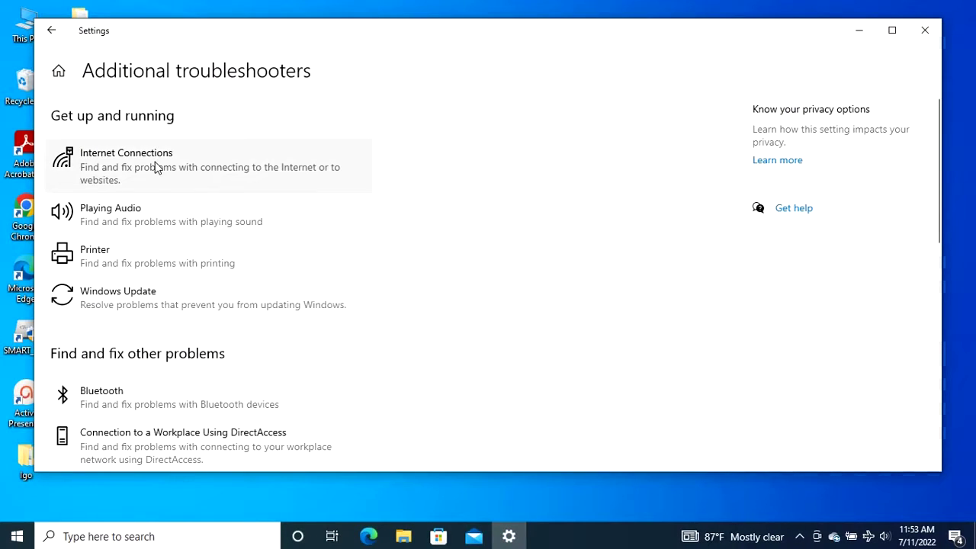
Run the Power troubleshooter so it fixes its issues, then close it
scroll(137, 260, "down", 3)
scroll(138, 259, "down", 1)
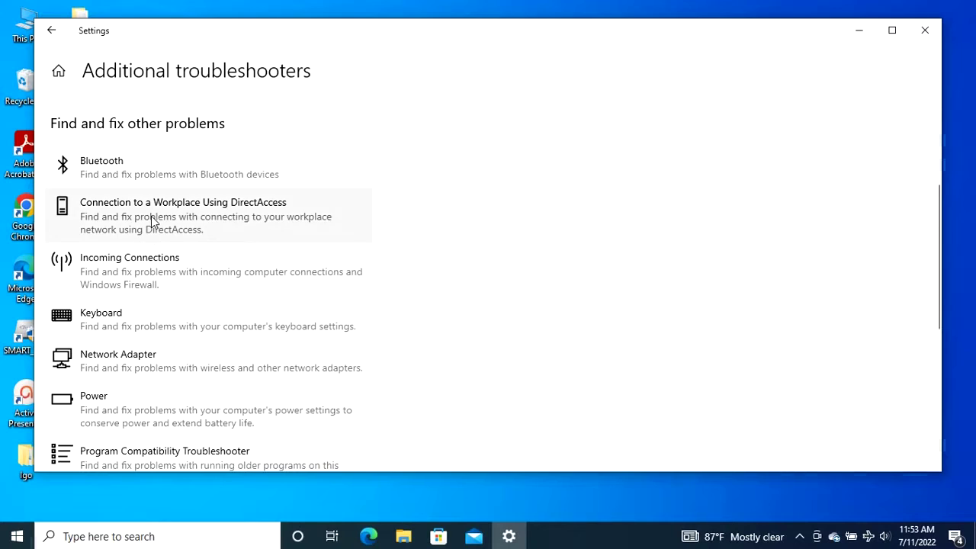
left_click(160, 270)
scroll(196, 298, "down", 2)
left_click(196, 298)
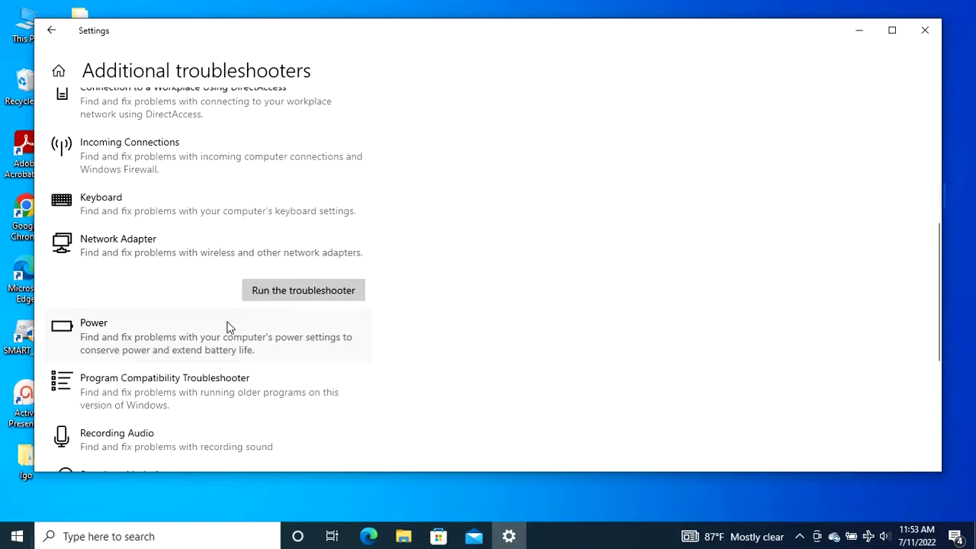
left_click(227, 330)
left_click(279, 349)
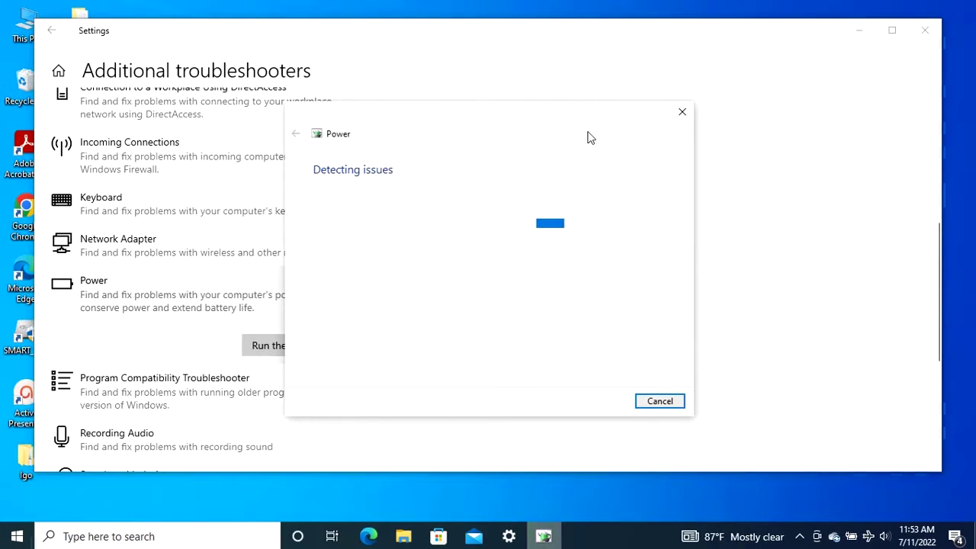
left_click(683, 112)
Try the Recording Audio troubleshooter on Stereo Mix, cancel it, and close Settings
scroll(342, 246, "down", 1)
scroll(232, 354, "down", 1)
left_click(229, 335)
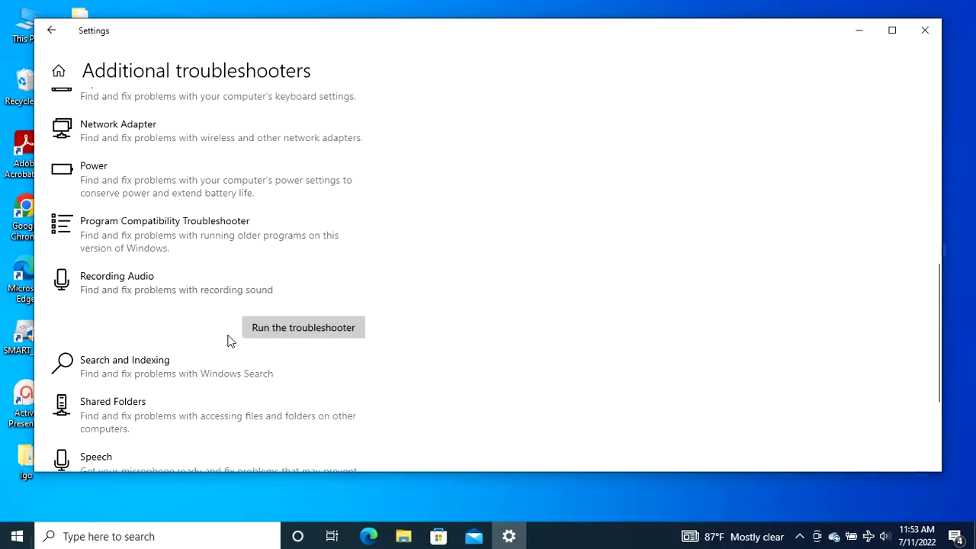
left_click(272, 328)
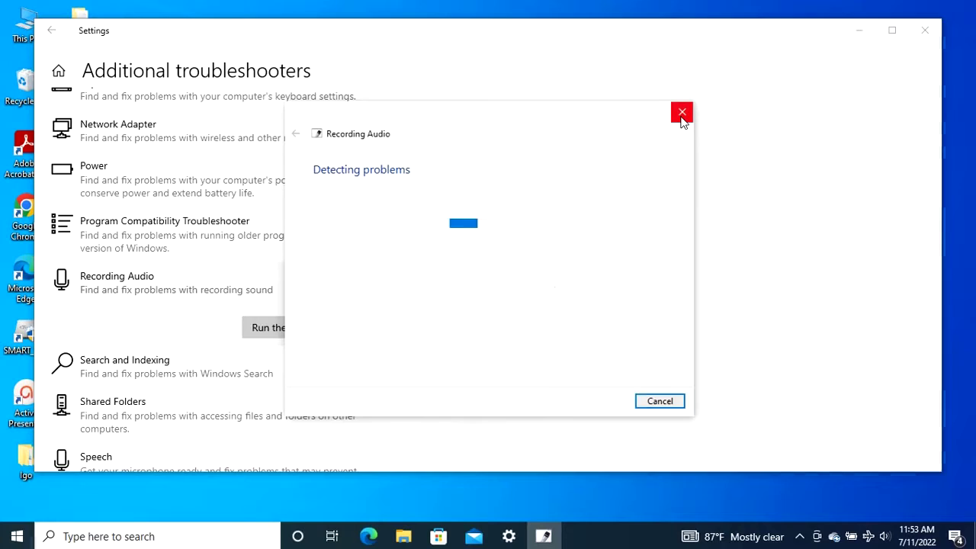
left_click(401, 246)
left_click(585, 399)
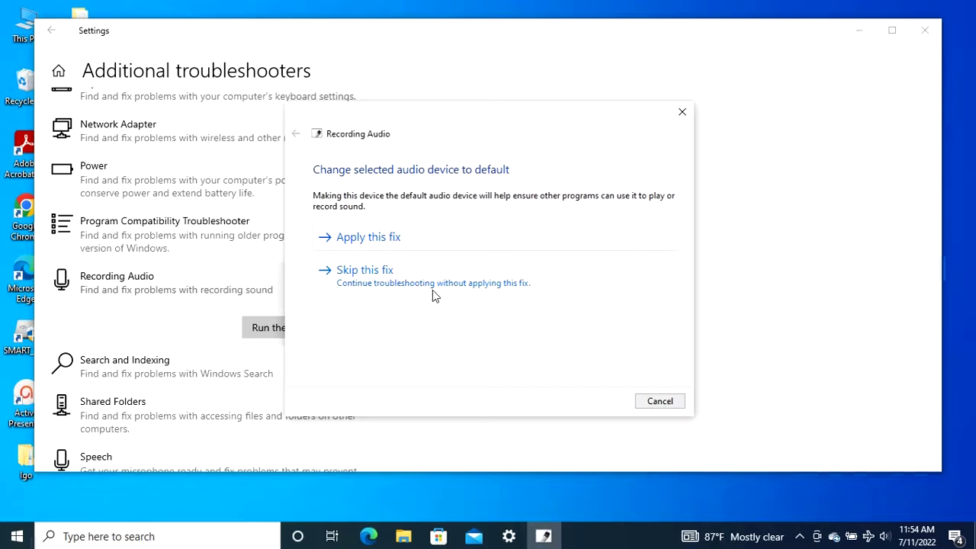
left_click(652, 402)
scroll(648, 228, "up", 5)
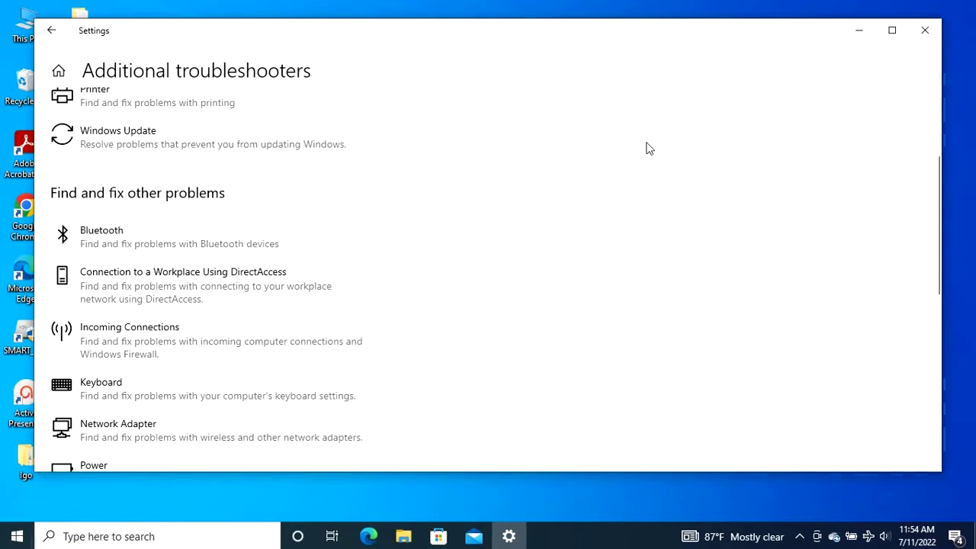
left_click(925, 30)
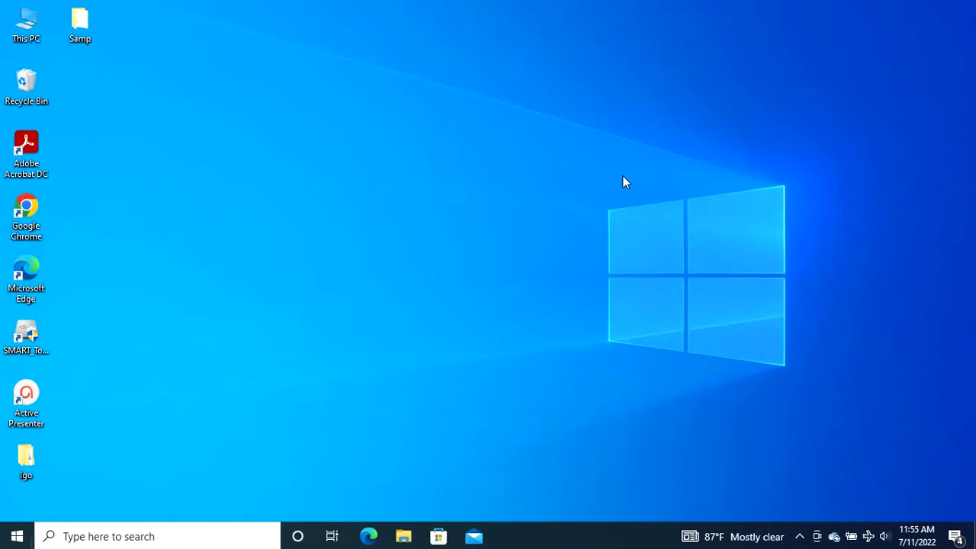
left_click(151, 539)
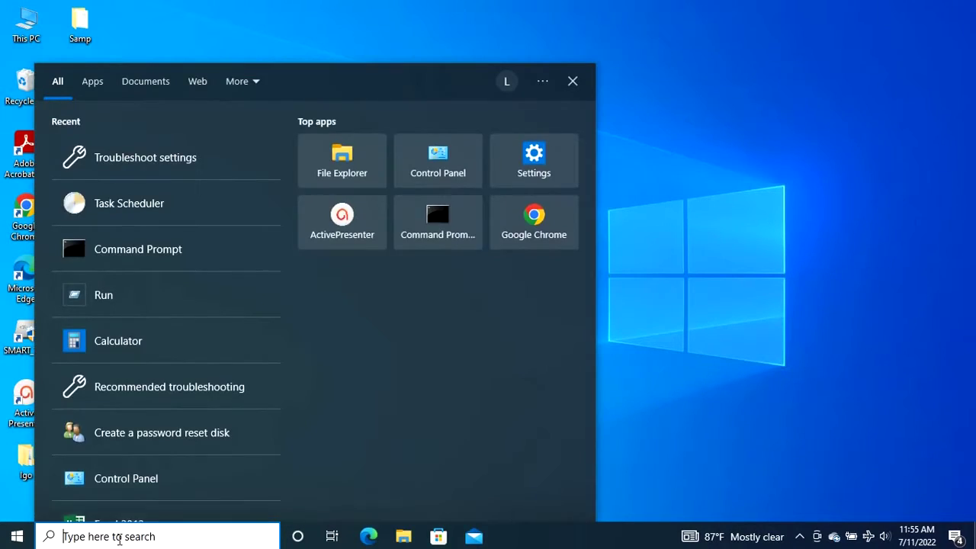
type("windows dia")
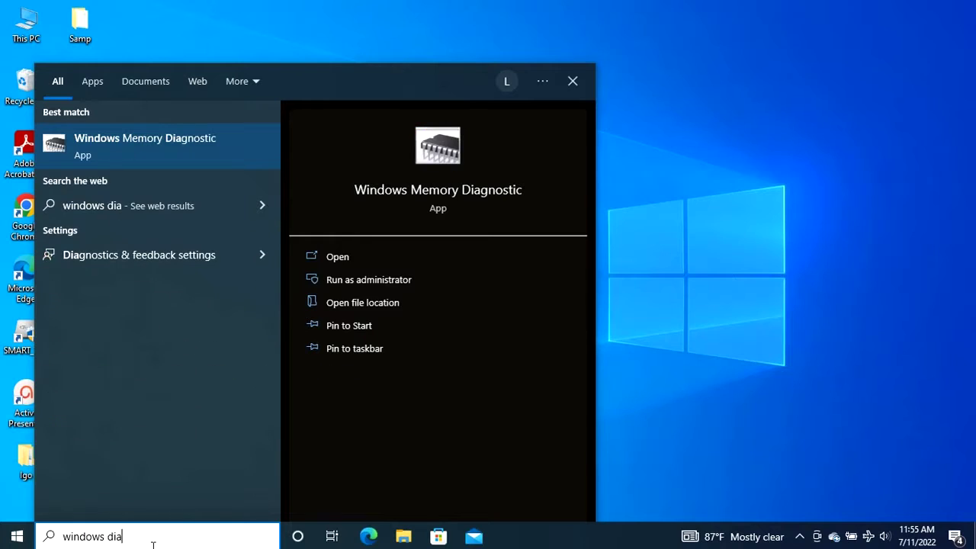
left_click(176, 151)
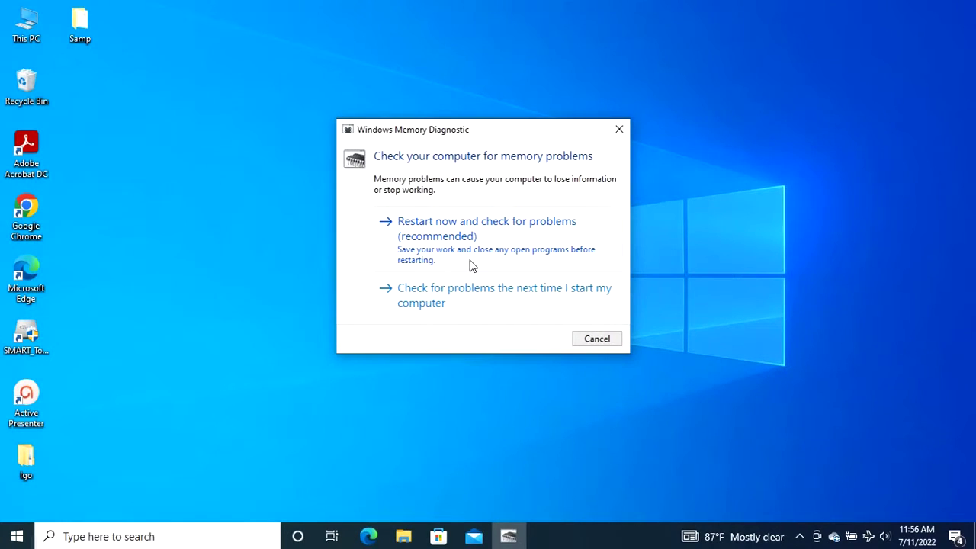
left_click(619, 129)
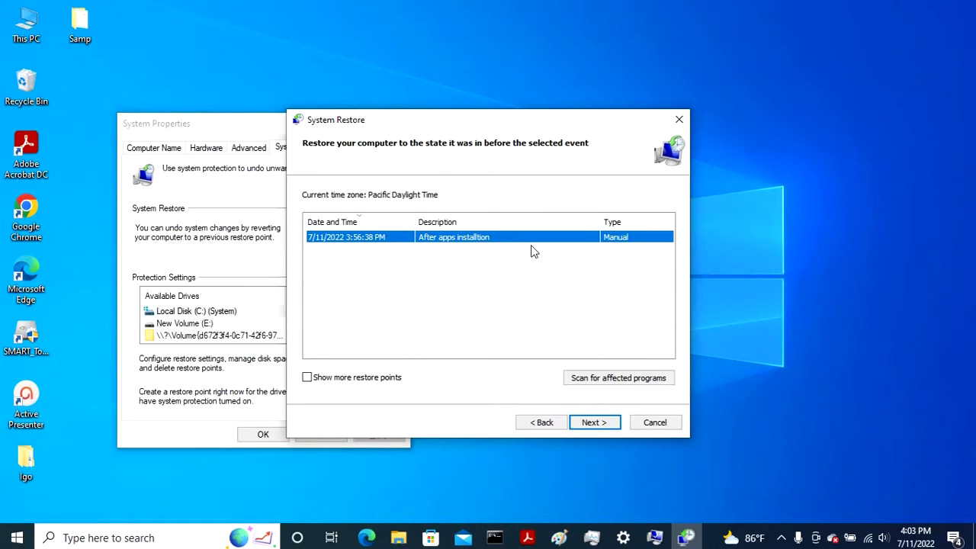
left_click(596, 423)
left_click(679, 120)
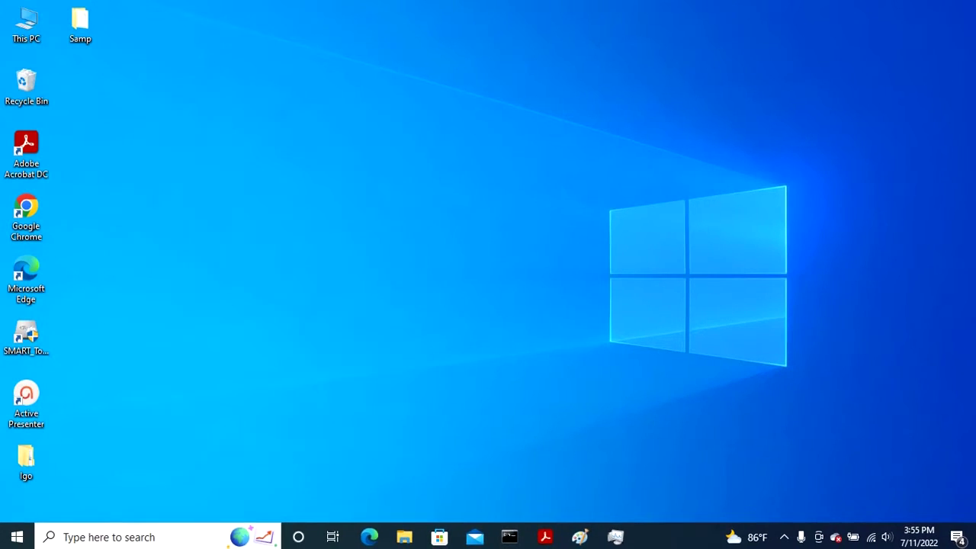
Search 'cre' to open Create a restore point and select Local Disk (C:)
left_click(191, 527)
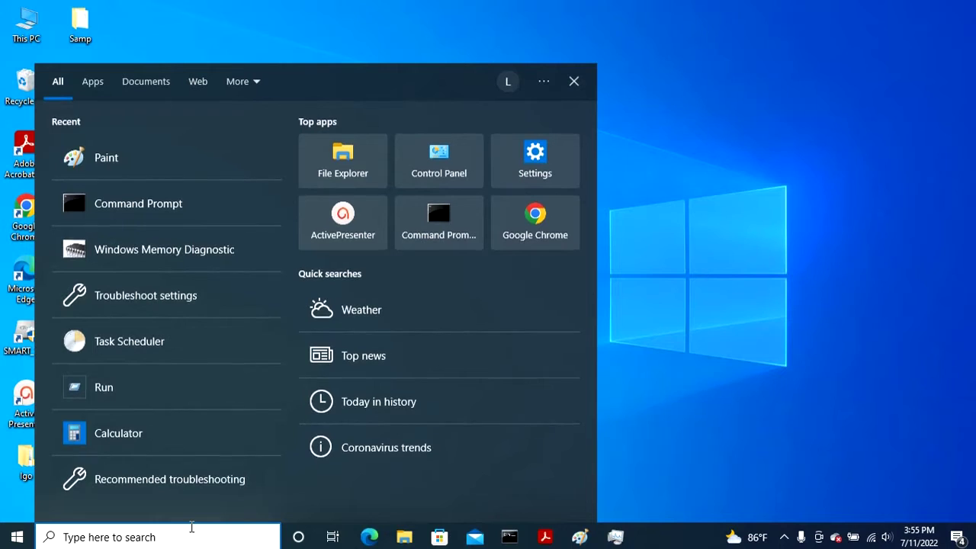
type("create")
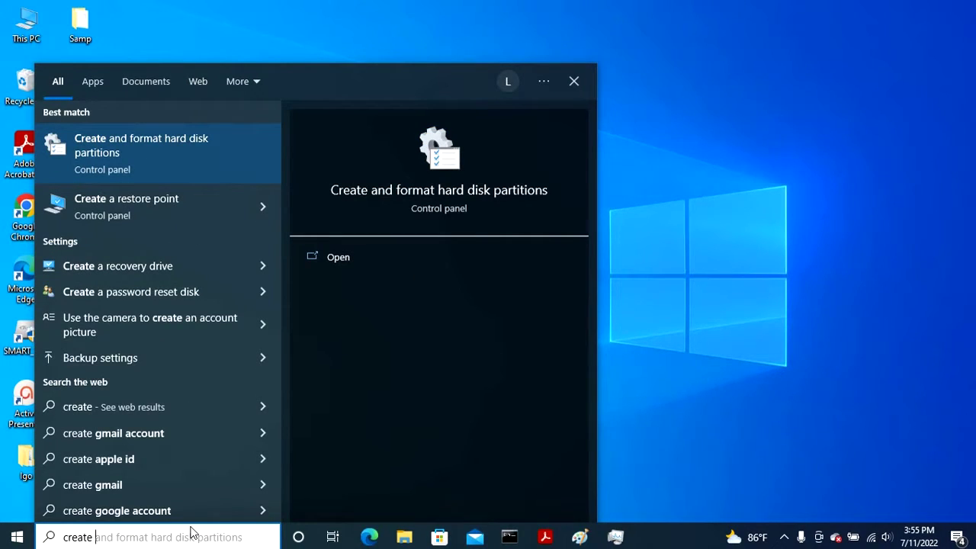
left_click(186, 206)
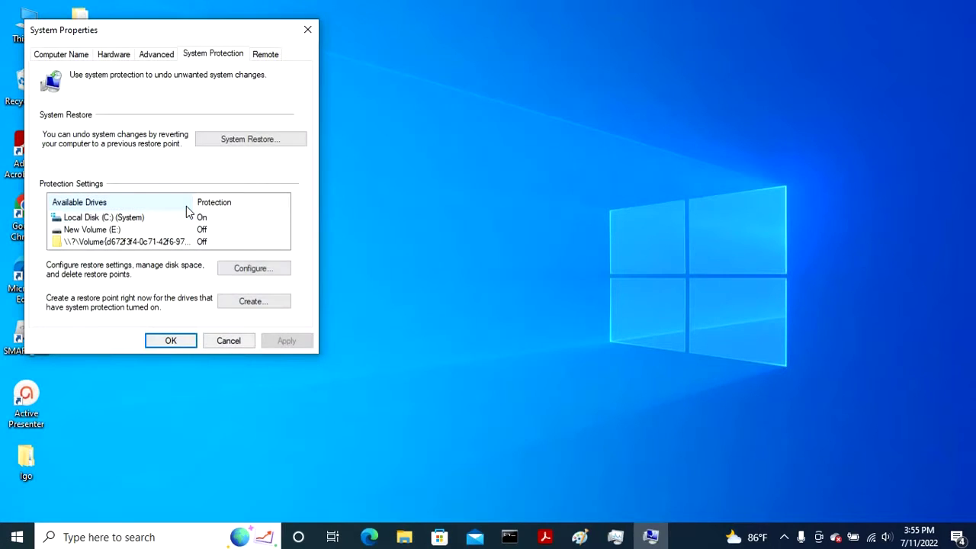
left_click(171, 221)
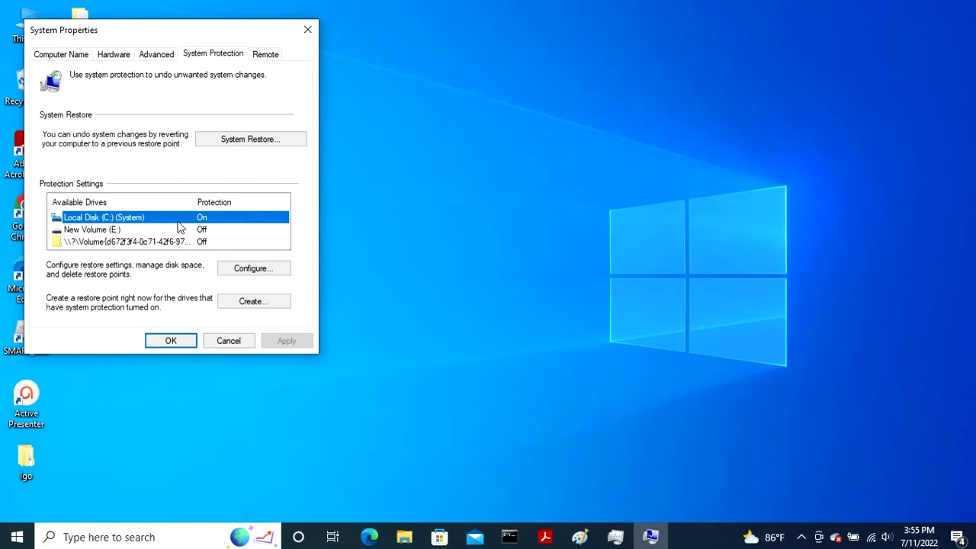
Set drive C:'s maximum restore-point disk usage to 4% (10.53 GB)
left_click(253, 271)
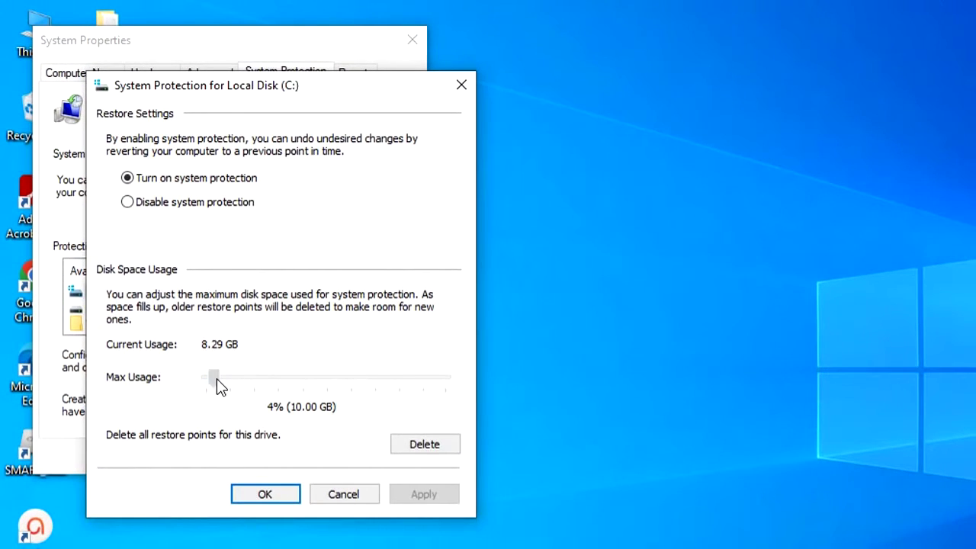
left_click_drag(217, 378, 214, 378)
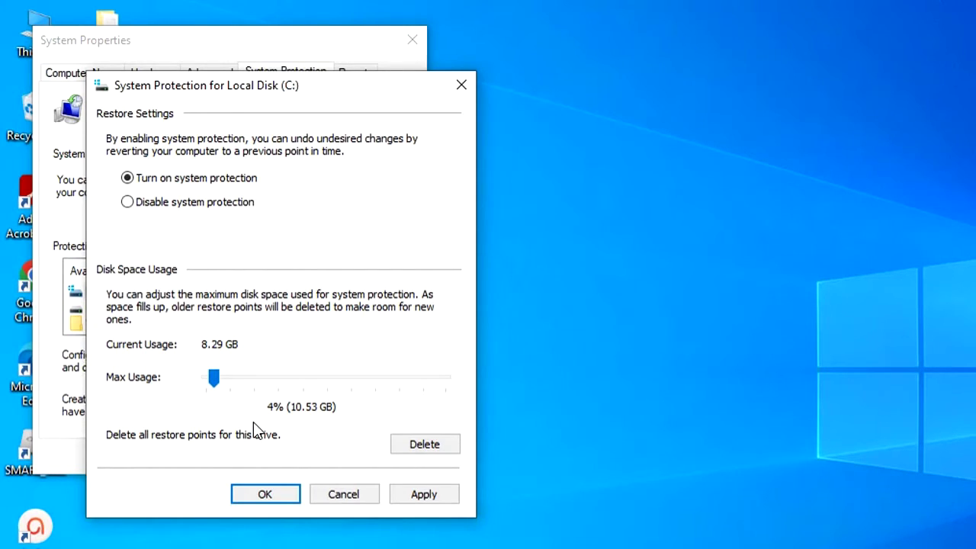
left_click(264, 494)
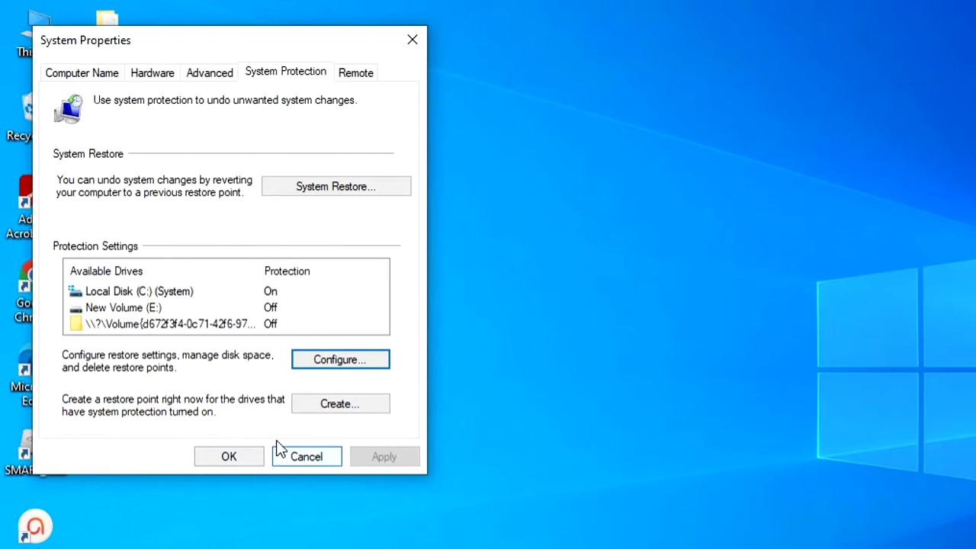
Create a restore point described 'After apps installtion' and dismiss the success message
left_click(339, 407)
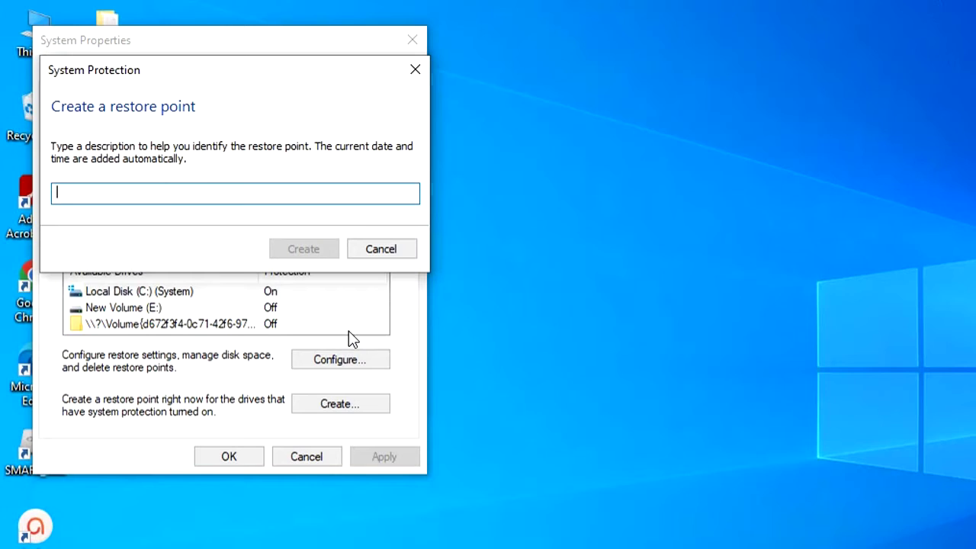
type("After")
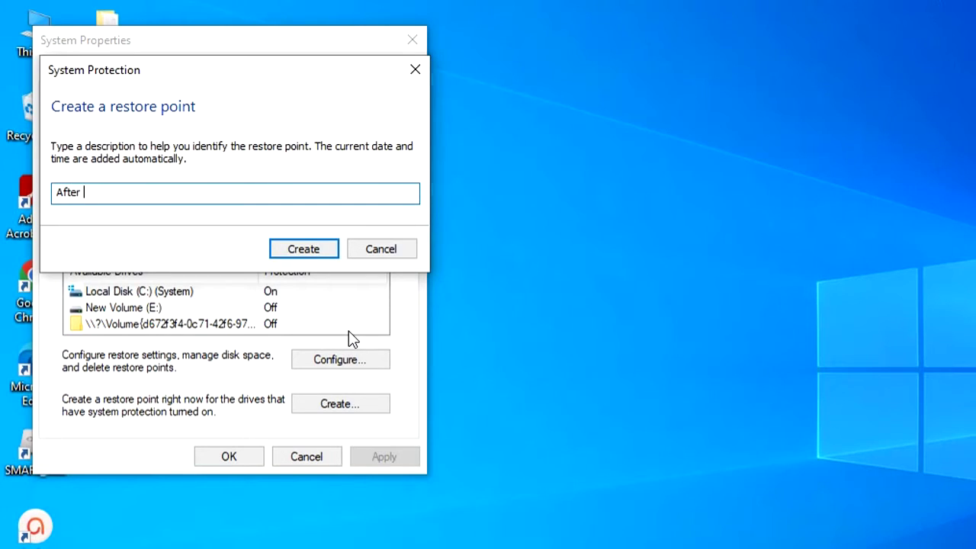
type(" apps installtion")
left_click(319, 254)
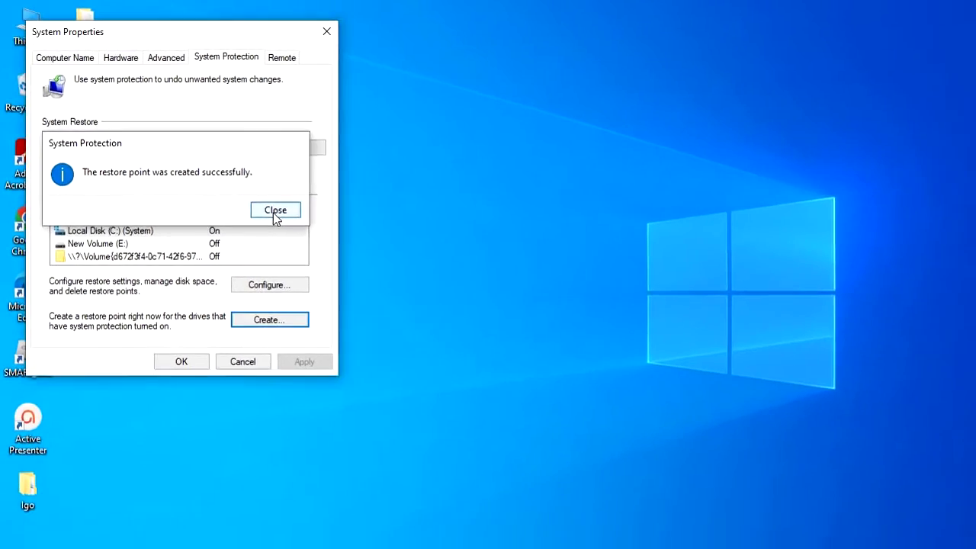
left_click(336, 265)
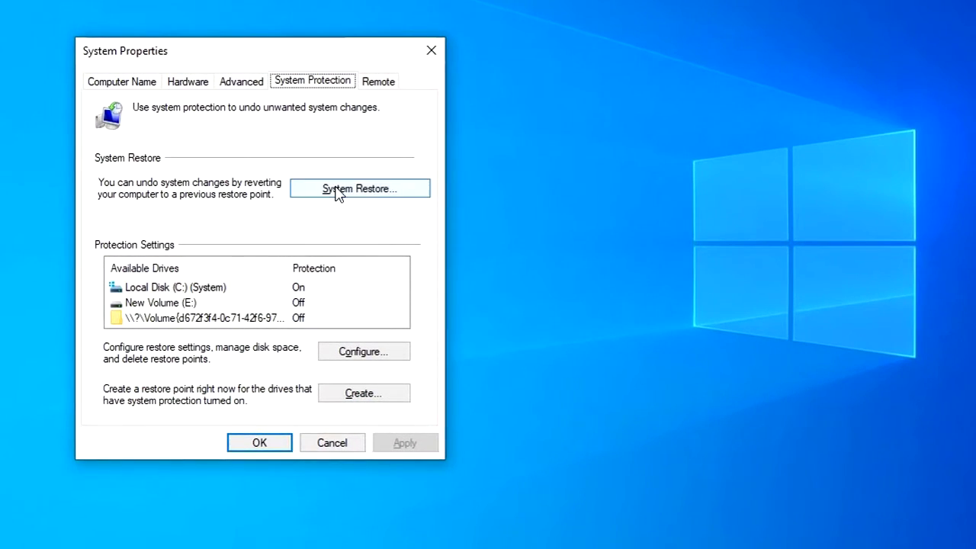
Open the System Restore wizard and select the 7/11/2022 'After apps installtion' restore point
left_click(339, 189)
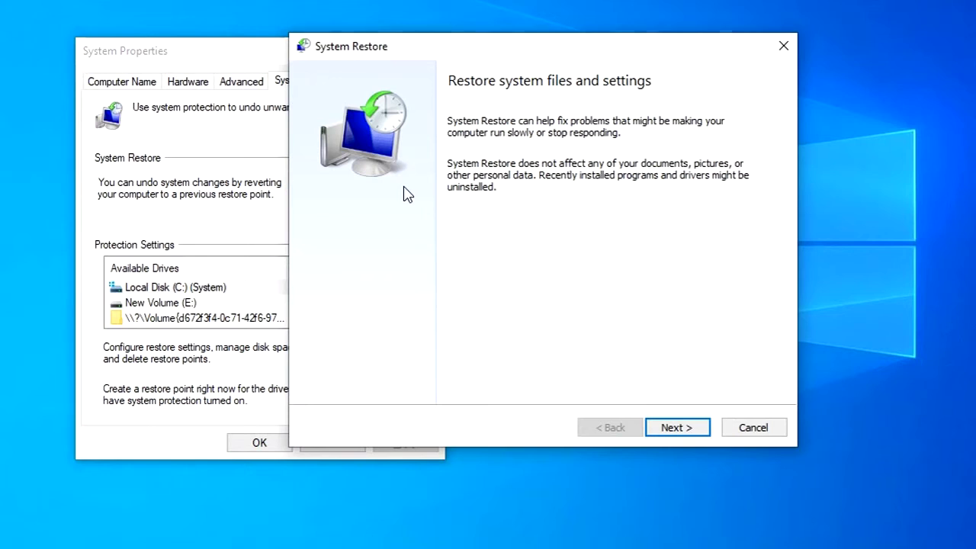
left_click(676, 427)
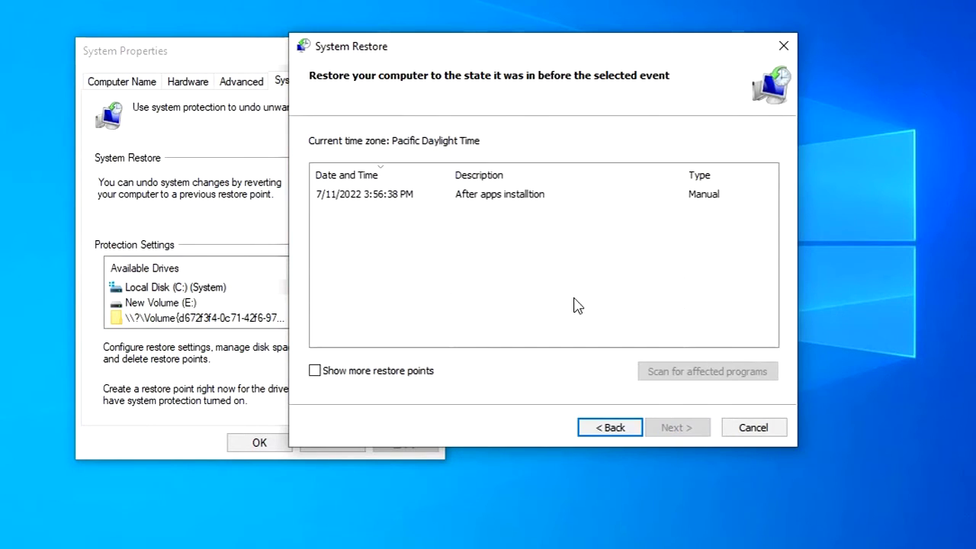
left_click(509, 197)
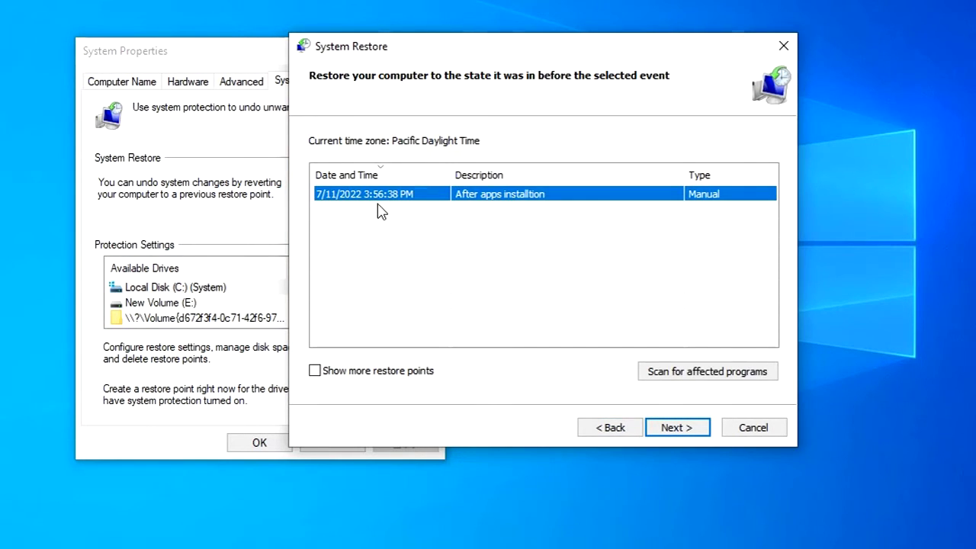